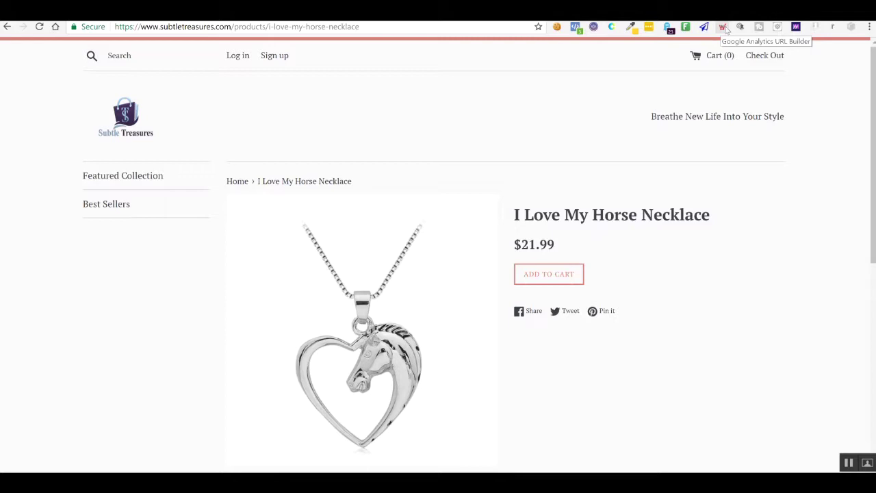
Open the Google Analytics URL Builder extension for the horse necklace product page and apply the Facebook cpc preset
click(727, 29)
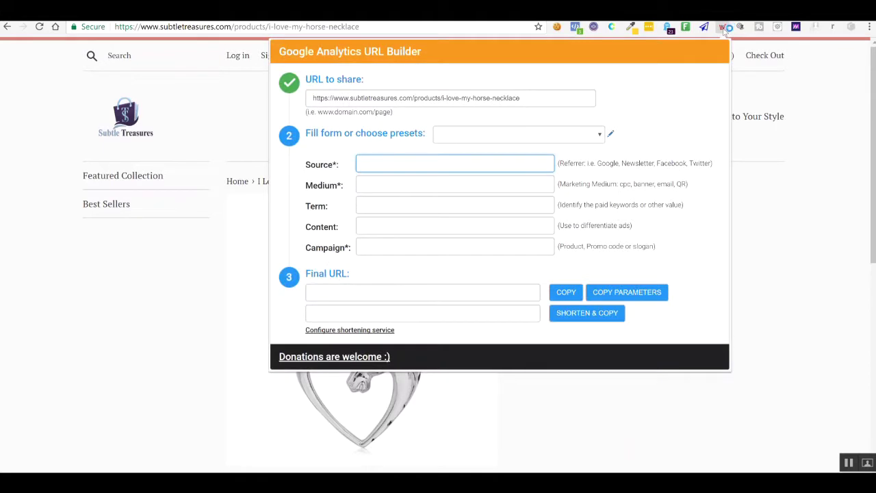
click(815, 108)
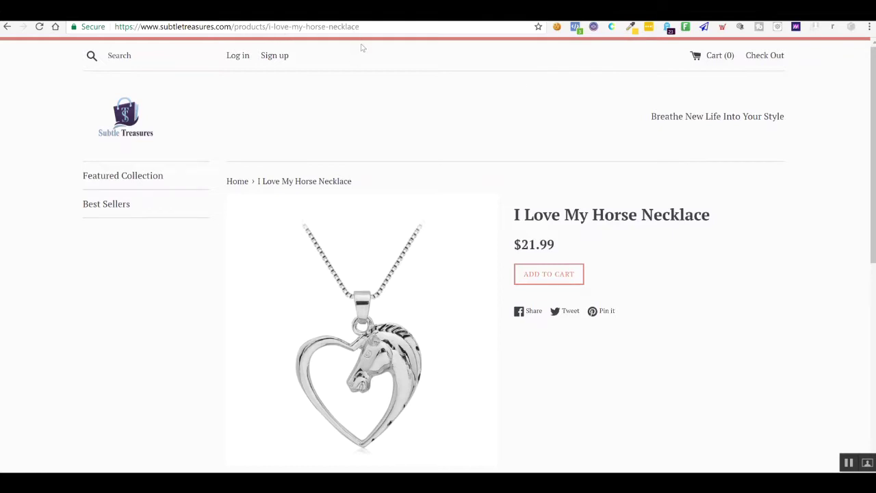
click(727, 28)
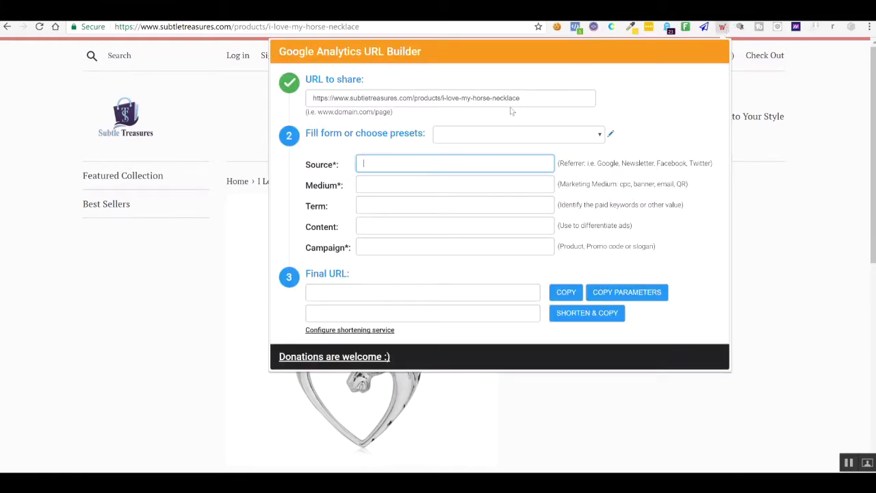
click(601, 136)
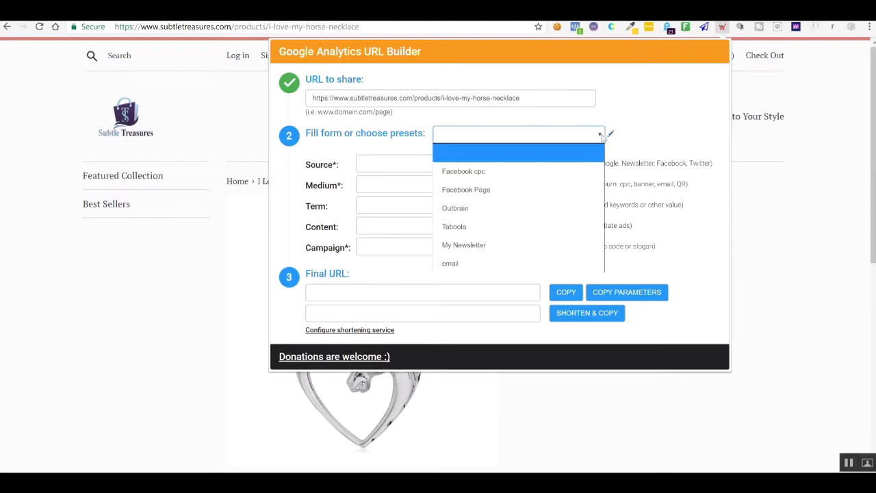
click(560, 170)
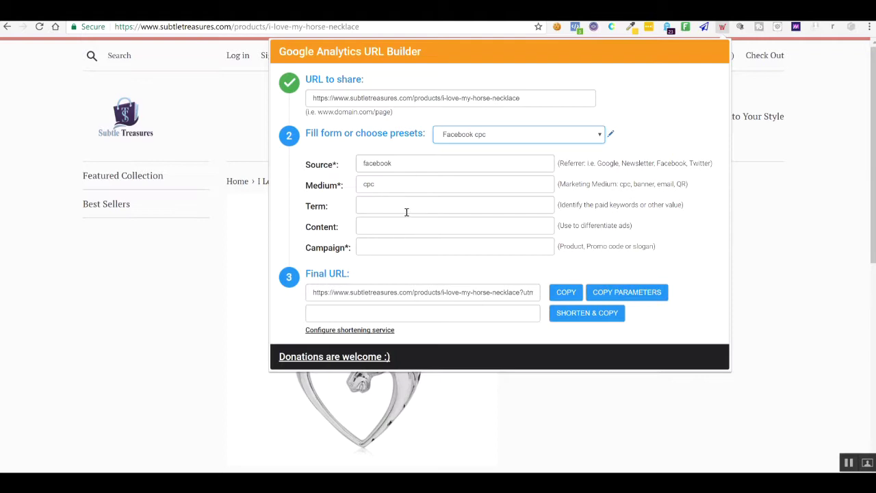
Set the campaign in the URL builder to "page-post-engagment"
click(388, 245)
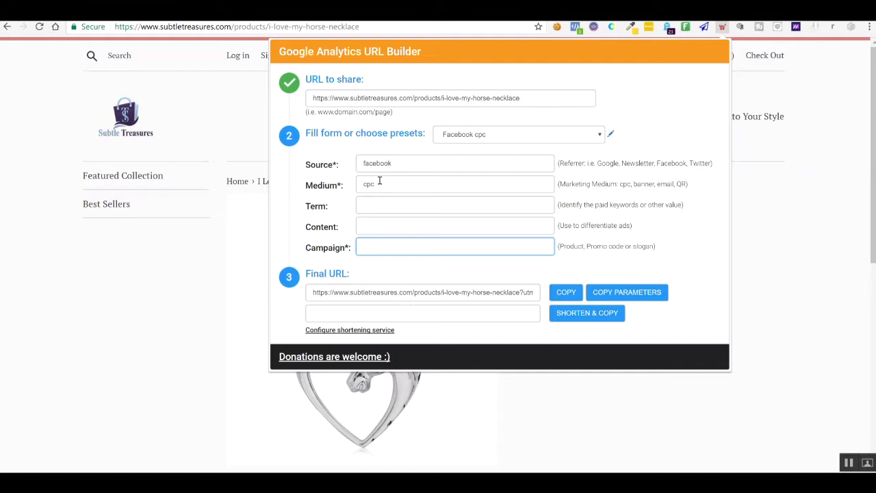
click(370, 250)
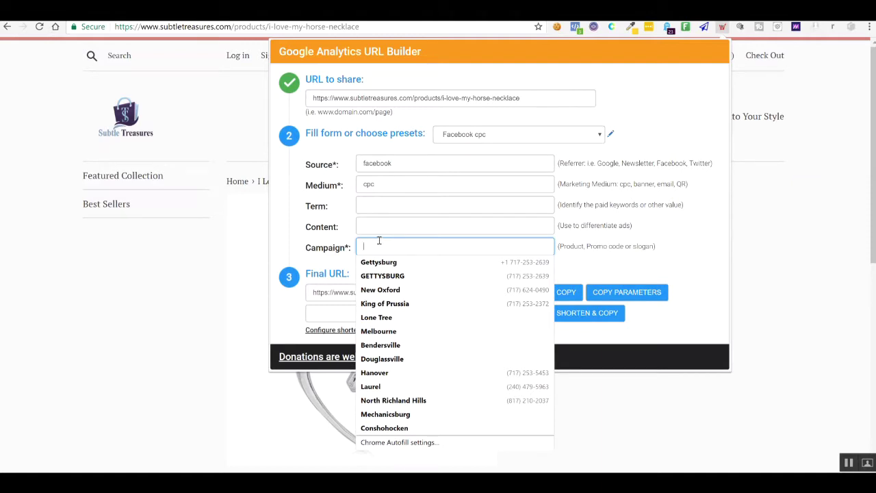
text(p)
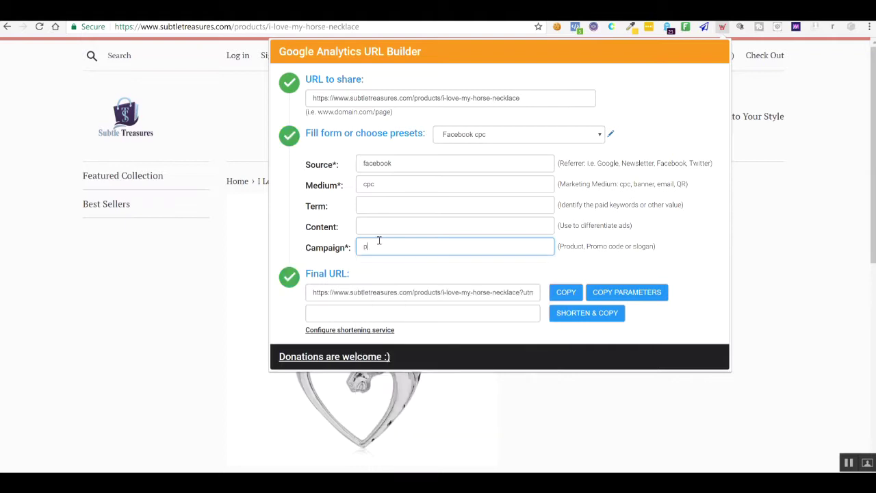
text(age-post-engagment)
Set the term to "women-age-25-45" and the content to "I-love-you-necklace"
click(396, 217)
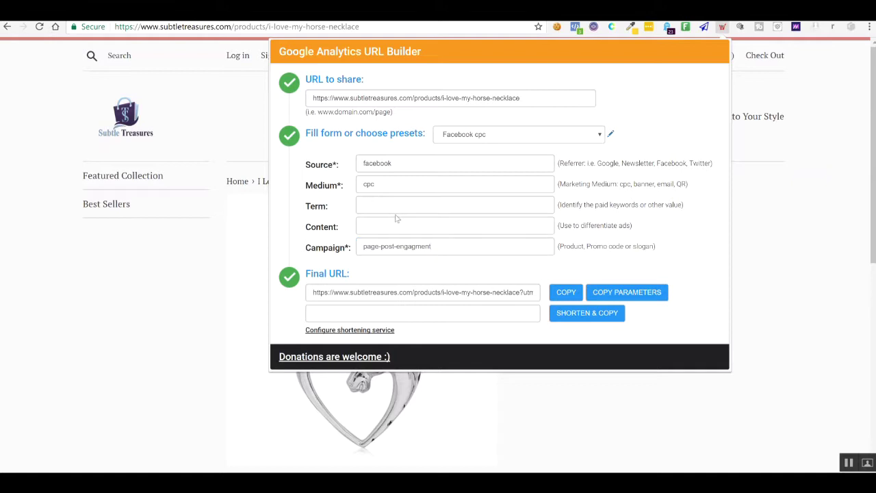
click(405, 205)
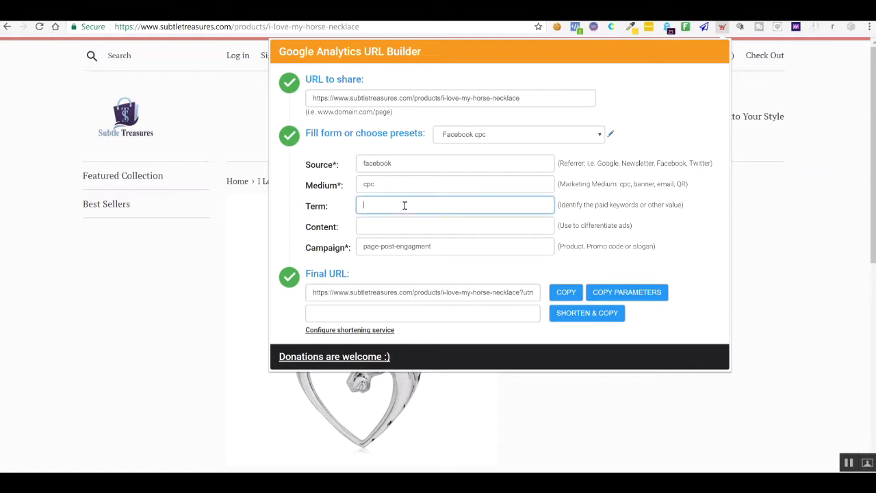
text(women-age25-45-)
click(422, 231)
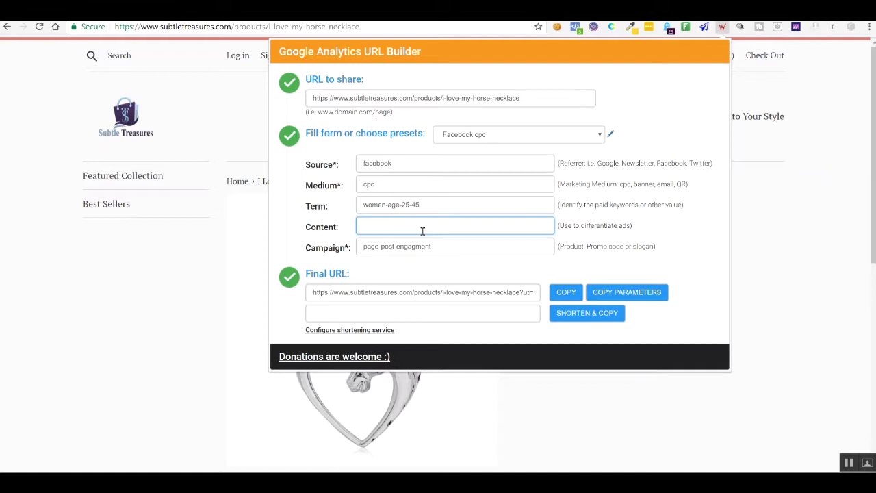
text(l-love-you-neckalace)
Copy the final tagged URL and paste it as the address in a new browser tab
click(562, 294)
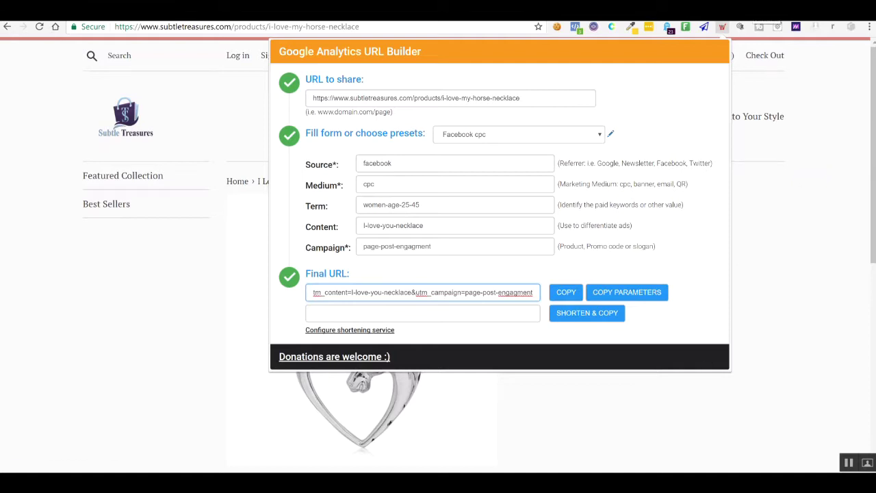
key(ctrl+t)
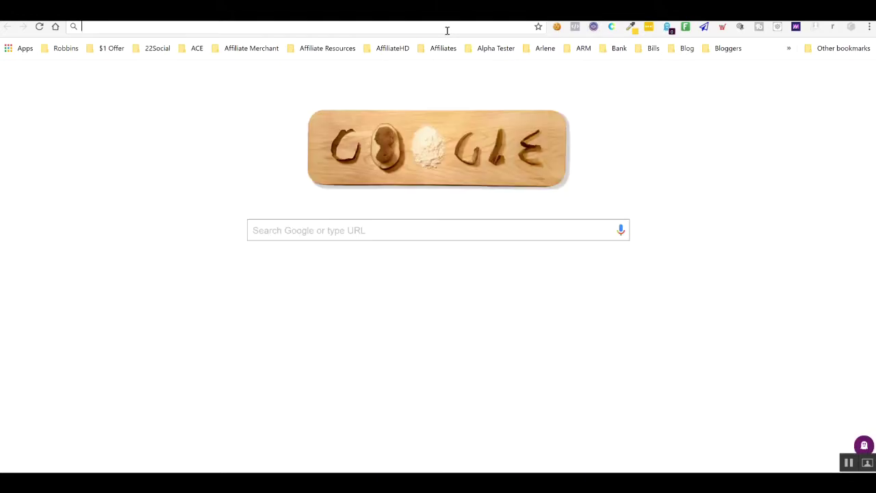
key(ctrl+v)
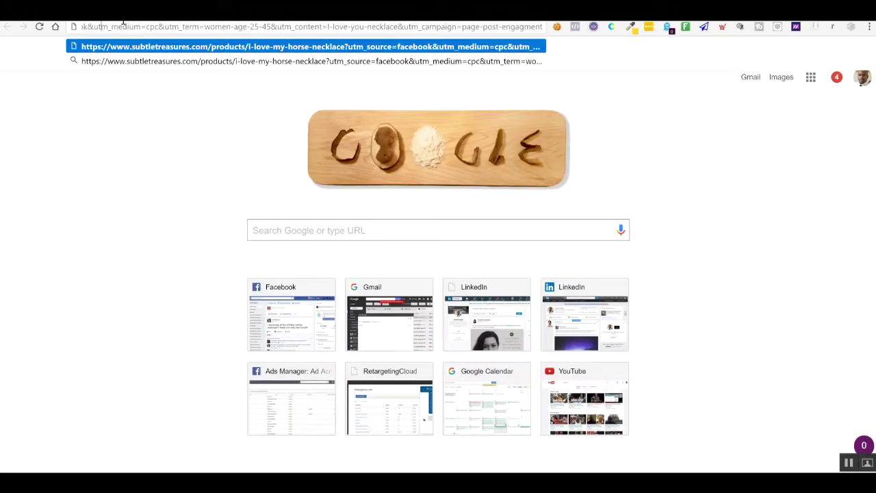
Examine the UTM parameters in the pasted address, from the source through to the campaign
key(Left)
key(Left)
key(Left)
key(Left)
key(Left)
key(Left)
key(Left)
key(Left)
key(Left)
key(Left)
key(Left)
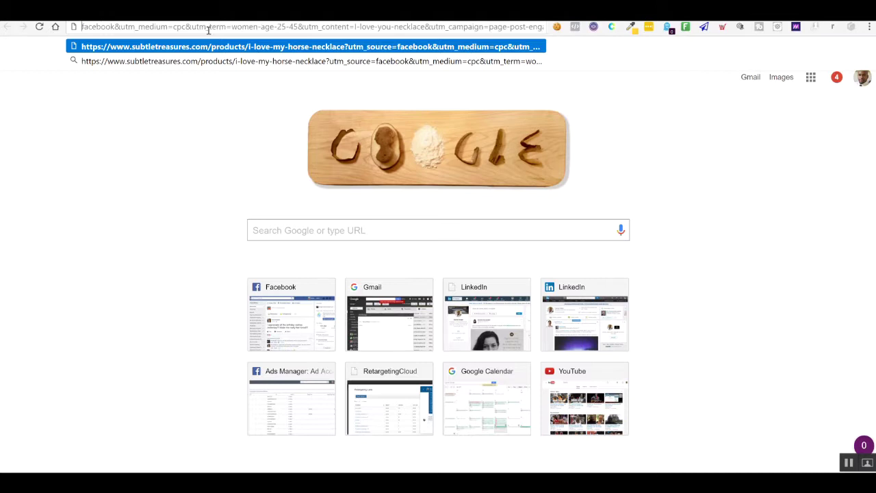
key(Left)
key(Left)
key(Left)
key(Left)
key(Left)
key(Left)
key(Left)
key(Left)
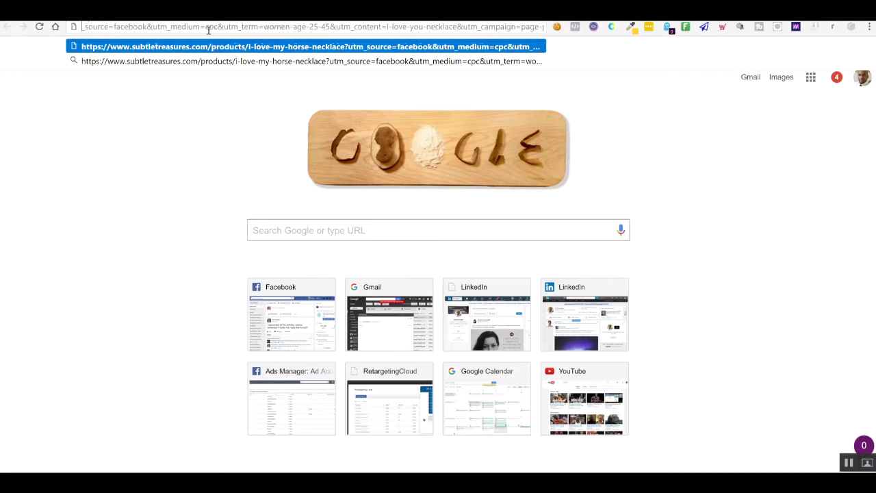
key(Left)
key(Left)
key(Left)
key(Left)
key(Left)
key(Left)
key(Left)
key(Left)
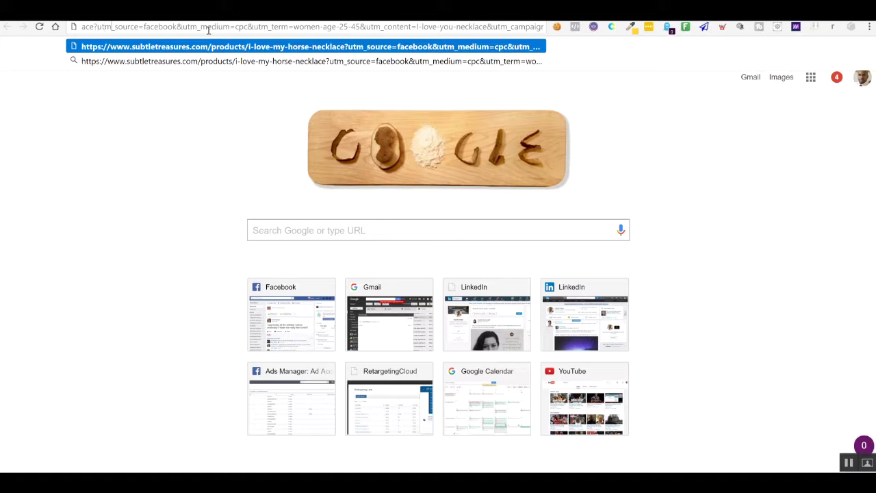
key(Right)
key(Right)
key(Right)
key(Right)
key(Right)
key(Right)
key(Right)
key(Right)
key(Right)
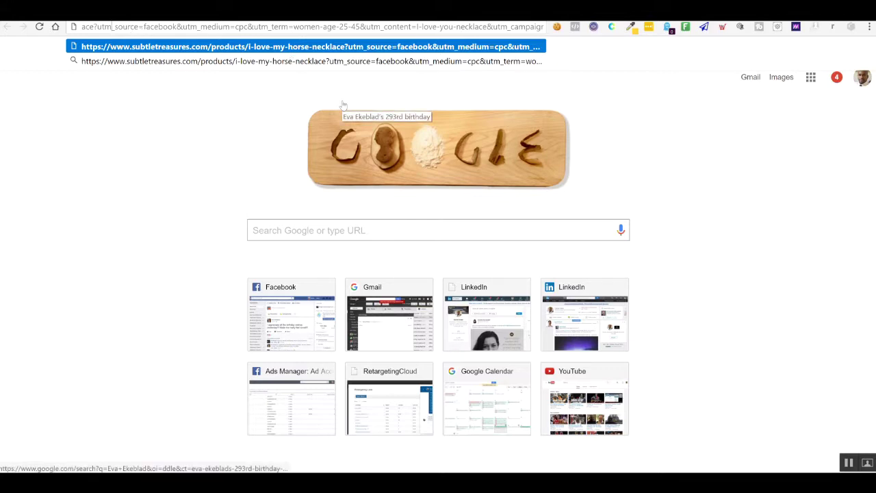
key(Right)
key(Right)
key(Right)
key(Right)
key(Right)
key(Right)
key(Right)
key(Right)
key(Right)
key(Right)
key(Right)
key(Right)
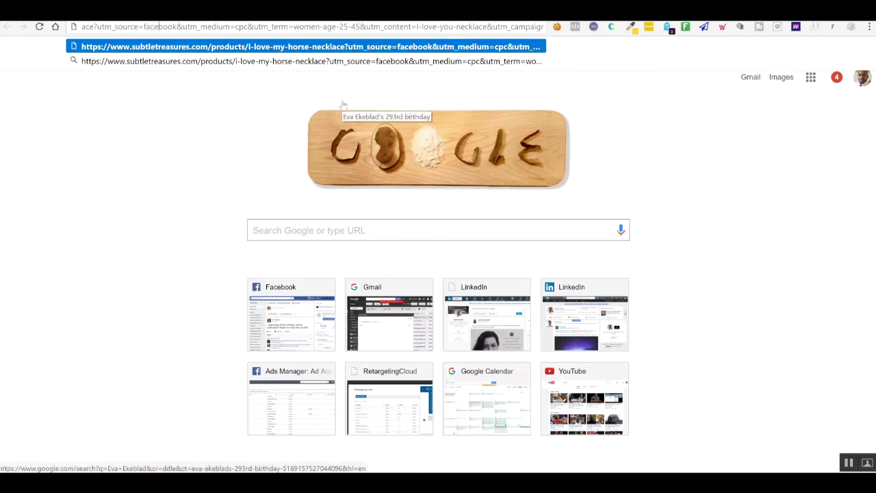
key(Right)
key(Right)
key(Right)
key(Right)
key(Right)
key(Right)
key(Right)
key(Right)
key(Right)
key(Right)
key(Right)
key(Right)
key(Right)
key(Right)
key(Right)
key(Right)
key(Right)
key(Right)
key(Right)
key(Right)
key(Right)
key(Right)
key(Right)
key(Right)
key(Right)
key(Right)
key(Right)
key(Right)
key(Right)
key(Right)
key(Right)
key(Right)
key(Right)
key(Right)
key(Right)
key(Right)
key(Right)
key(Right)
key(Right)
key(Right)
key(Right)
key(Right)
key(Right)
key(Right)
key(Right)
key(Right)
key(Right)
key(Right)
key(Right)
key(Right)
key(Right)
key(Right)
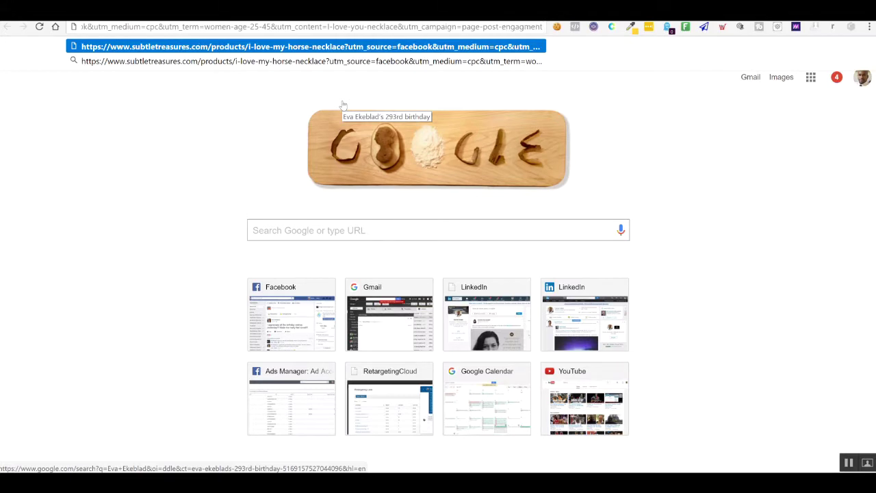
Load the tagged product URL, and return to the tab with the untagged product page
key(Return)
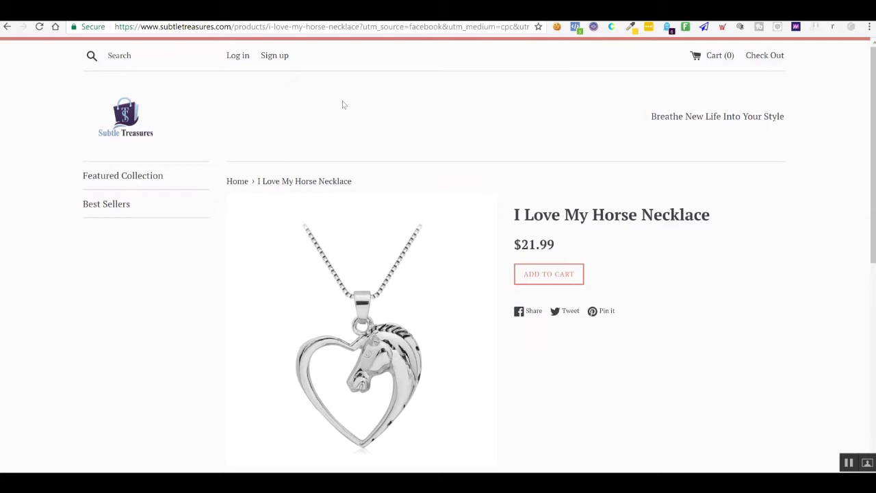
click(428, 82)
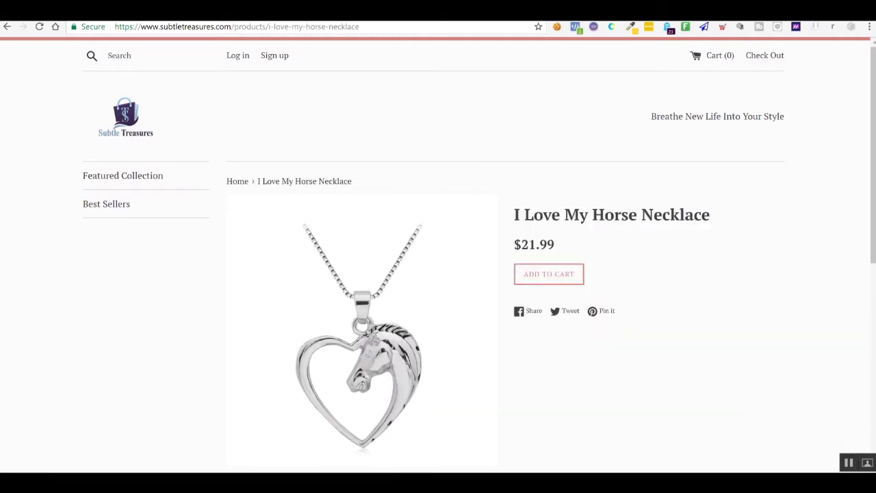
Search the web for "google url builder" in a new tab and open the Campaign URL Builder from Google Analytics Demos & Tools
key(ctrl+t)
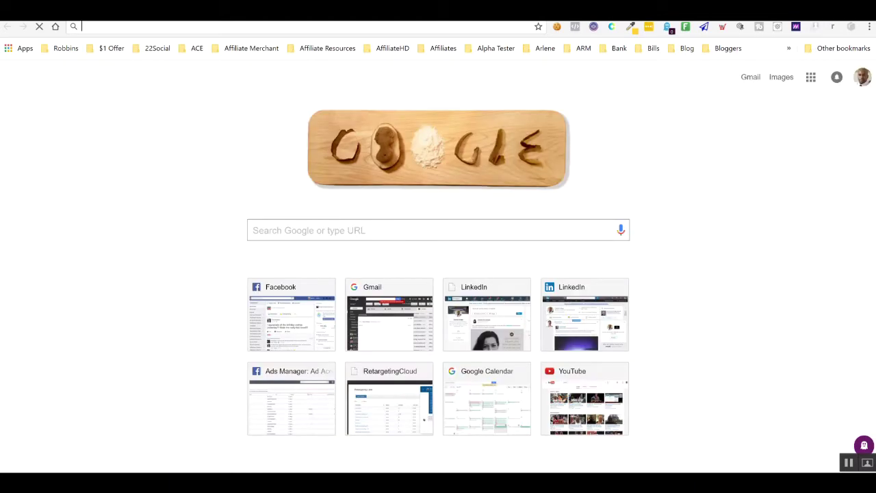
text(am)
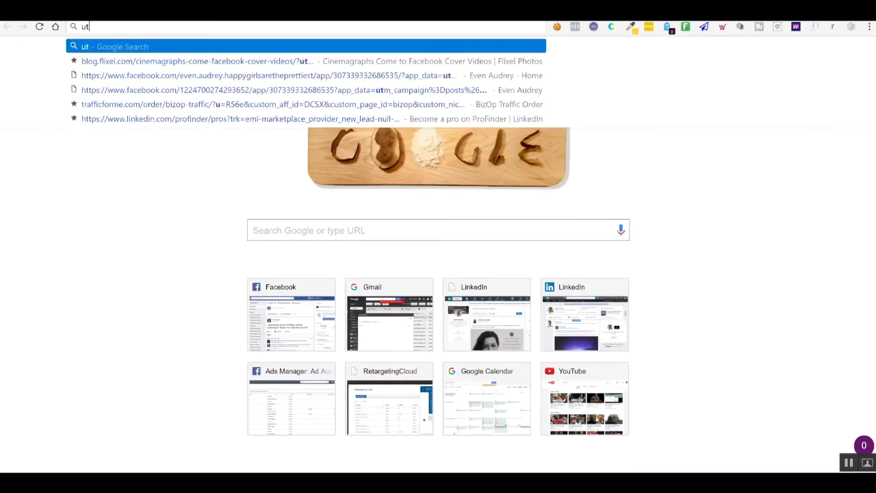
key(BackSpace)
key(BackSpace)
text(google url b)
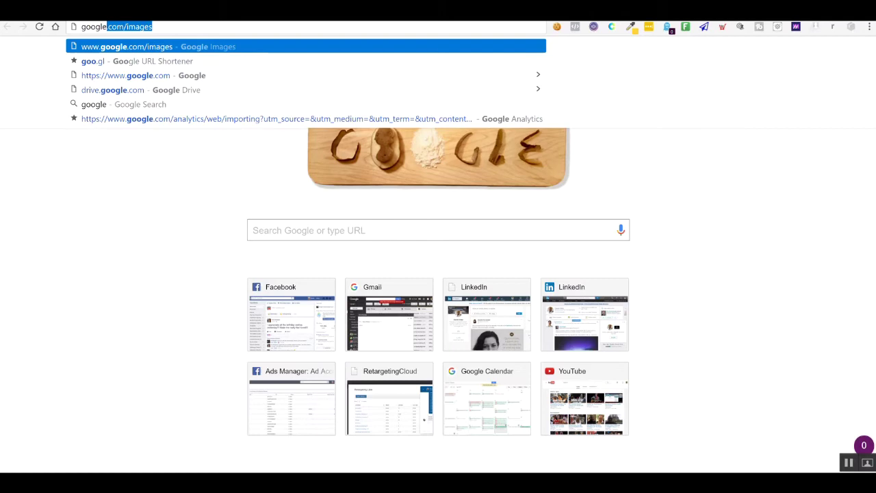
key(BackSpace)
key(BackSpace)
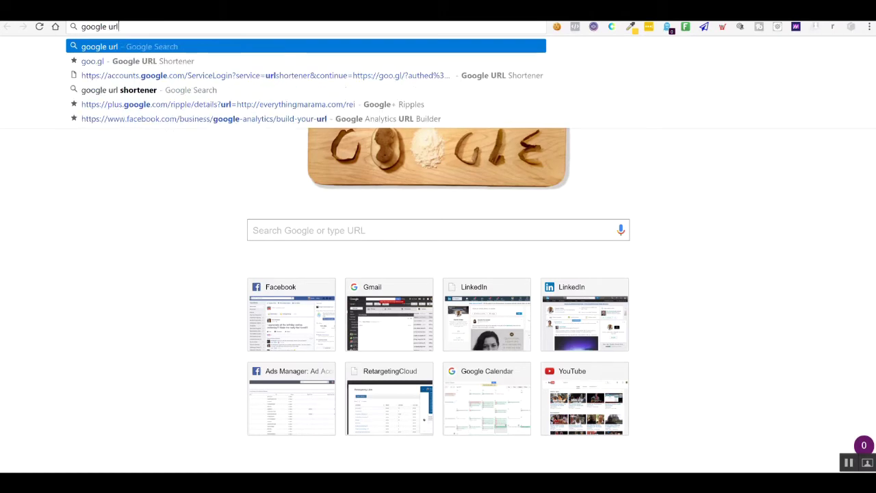
text(builde)
text(r)
key(Return)
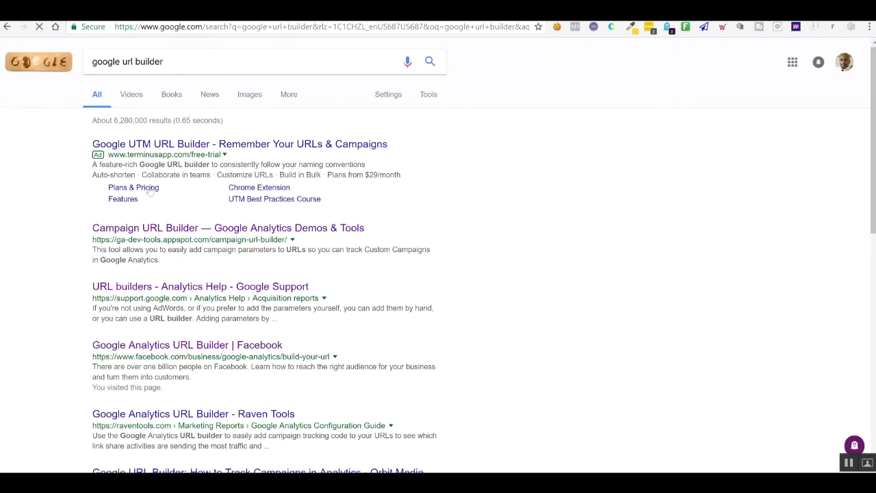
click(164, 230)
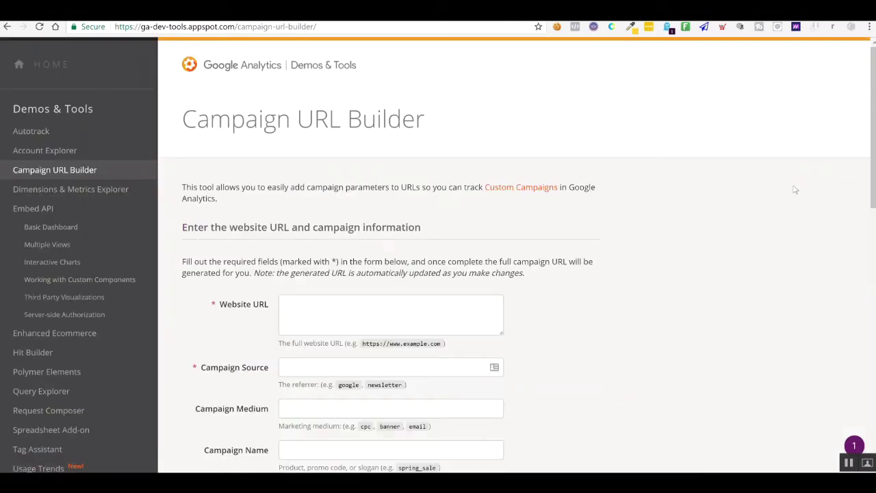
Examine the Campaign URL Builder's form fields and the table explaining each campaign parameter
drag(874, 101, 874, 169)
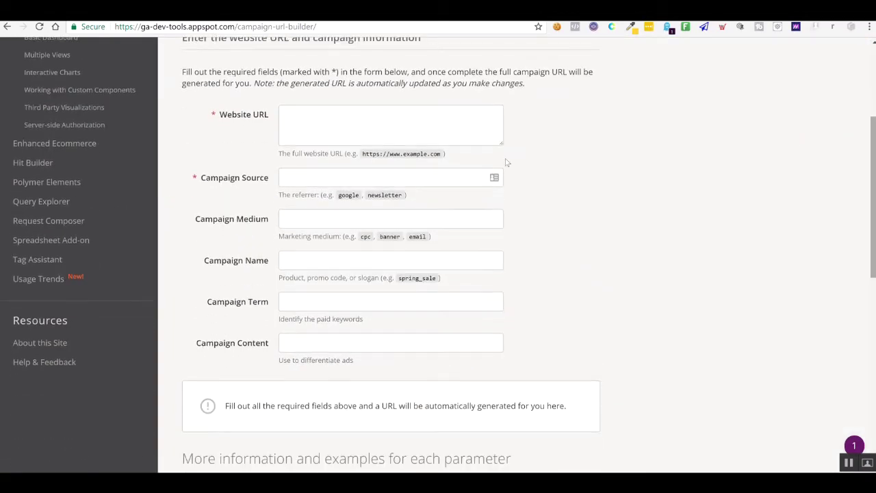
click(327, 124)
click(312, 184)
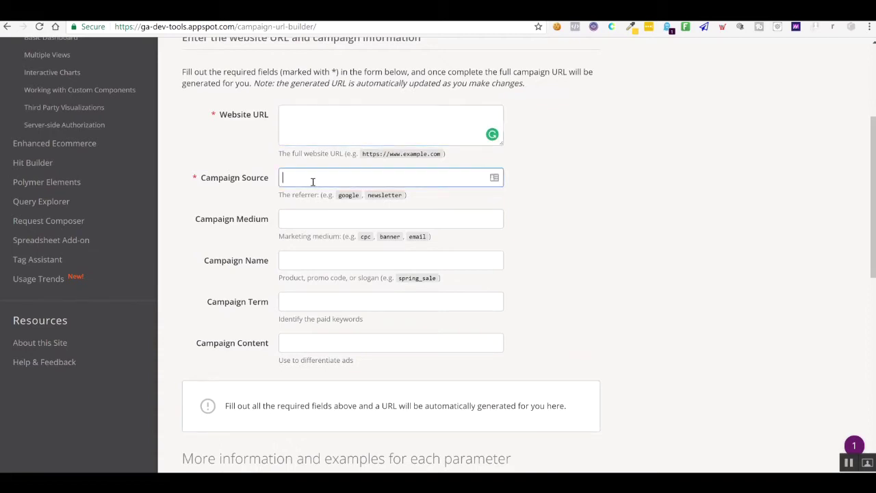
click(305, 224)
click(319, 267)
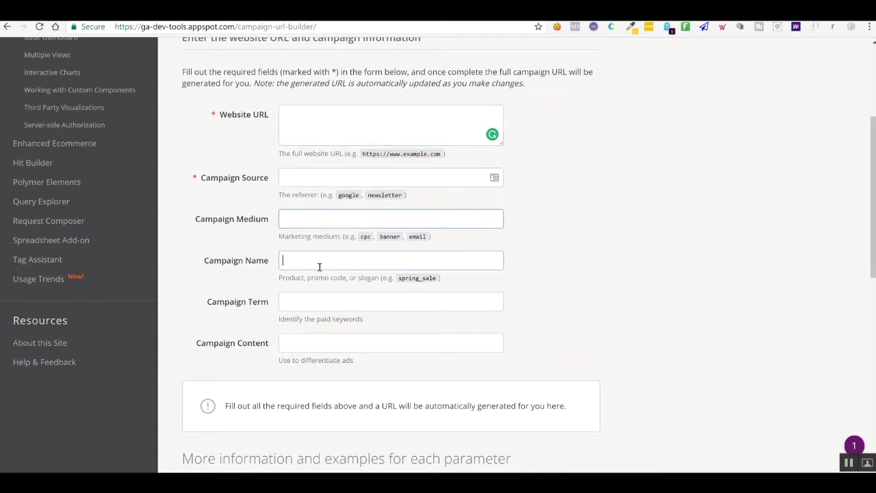
click(317, 307)
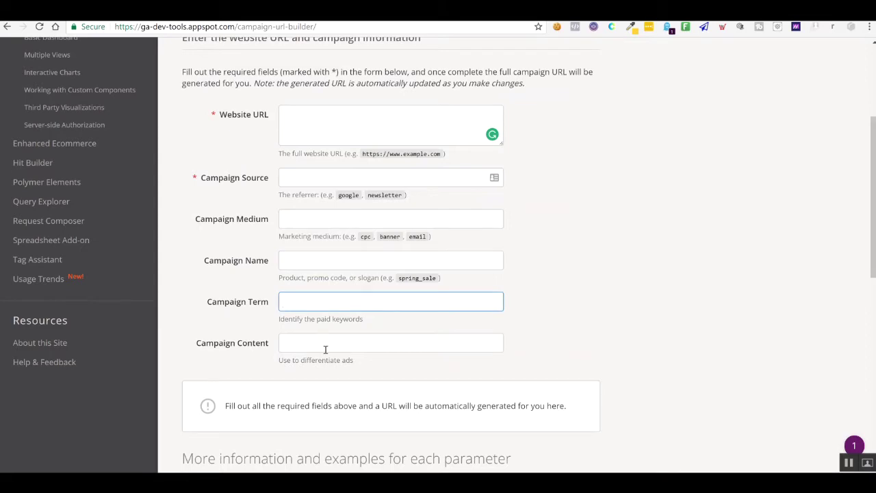
click(325, 348)
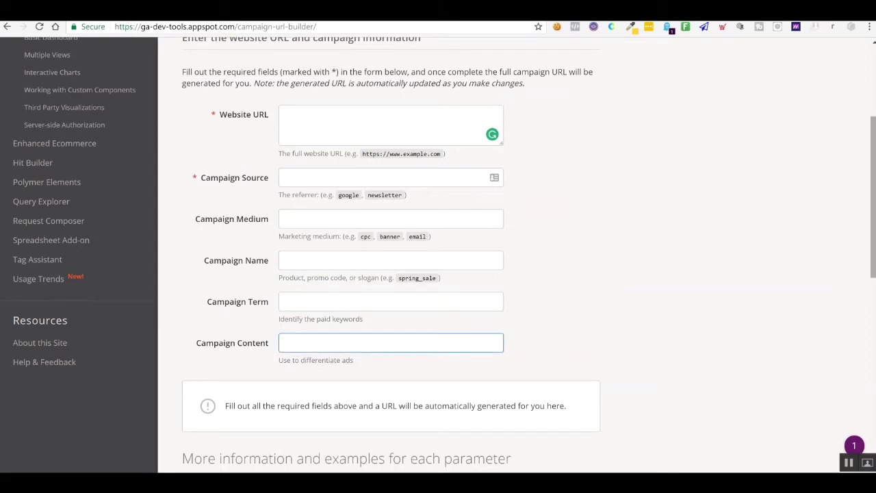
scroll(438, 250, down, 3)
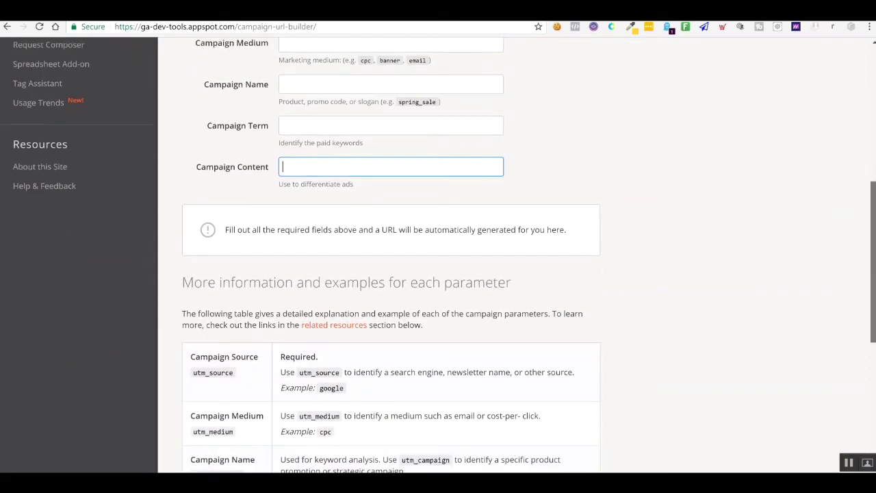
scroll(438, 254, down, 2)
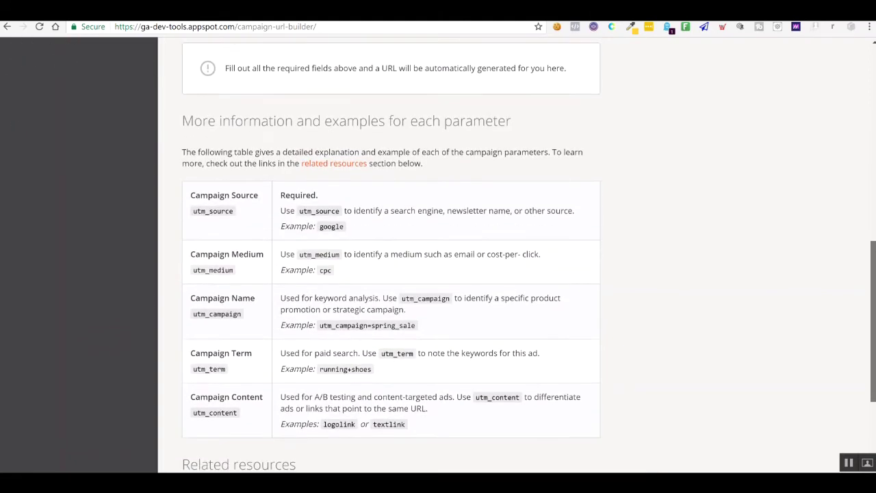
scroll(438, 255, down, 1)
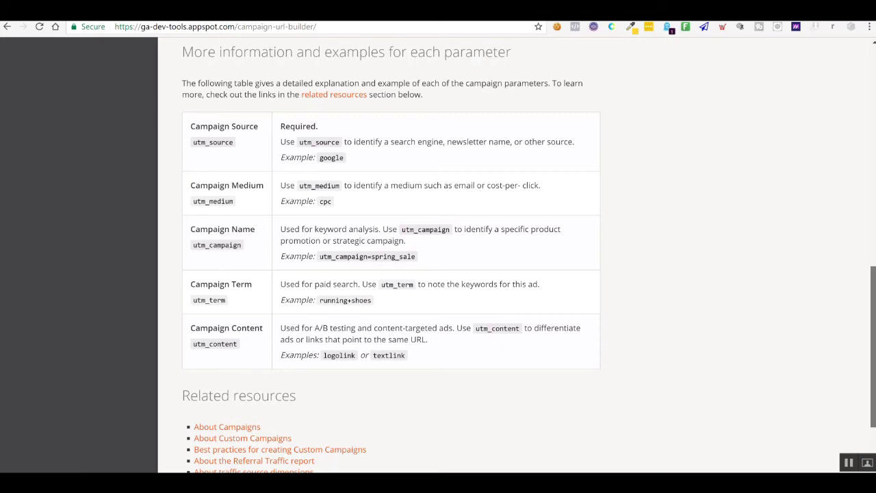
key(shift+Tab)
scroll(438, 255, up, 2)
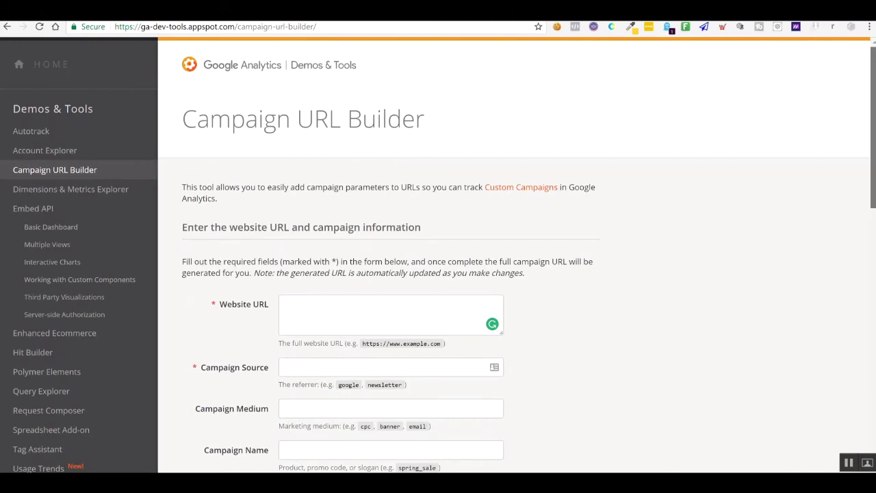